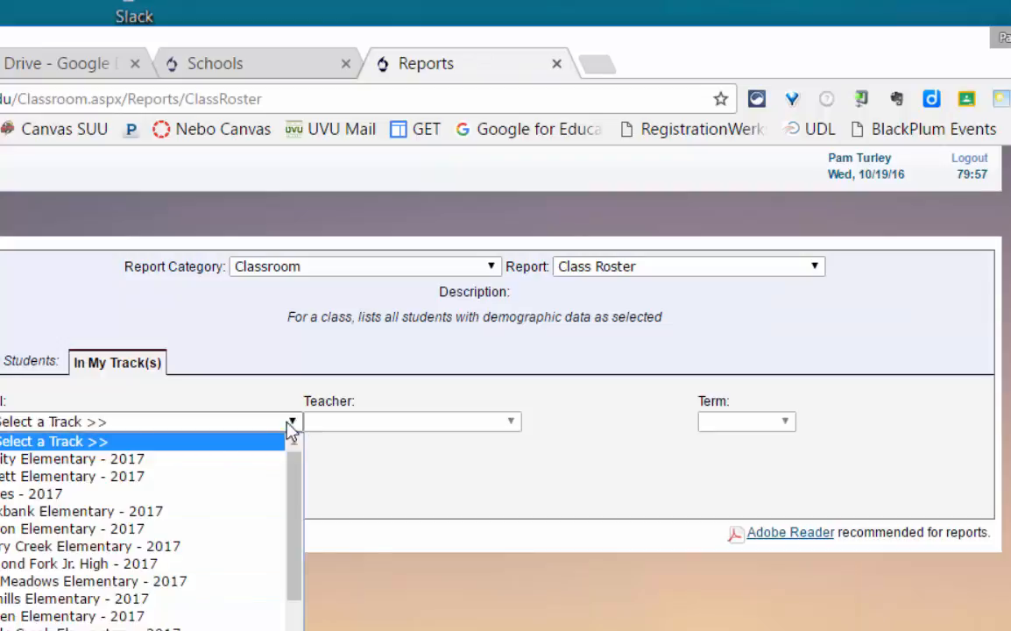
Step: Set the class roster report's school to Brockbank Elementary - 2017 and choose the second-grade class's teacher
click(95, 512)
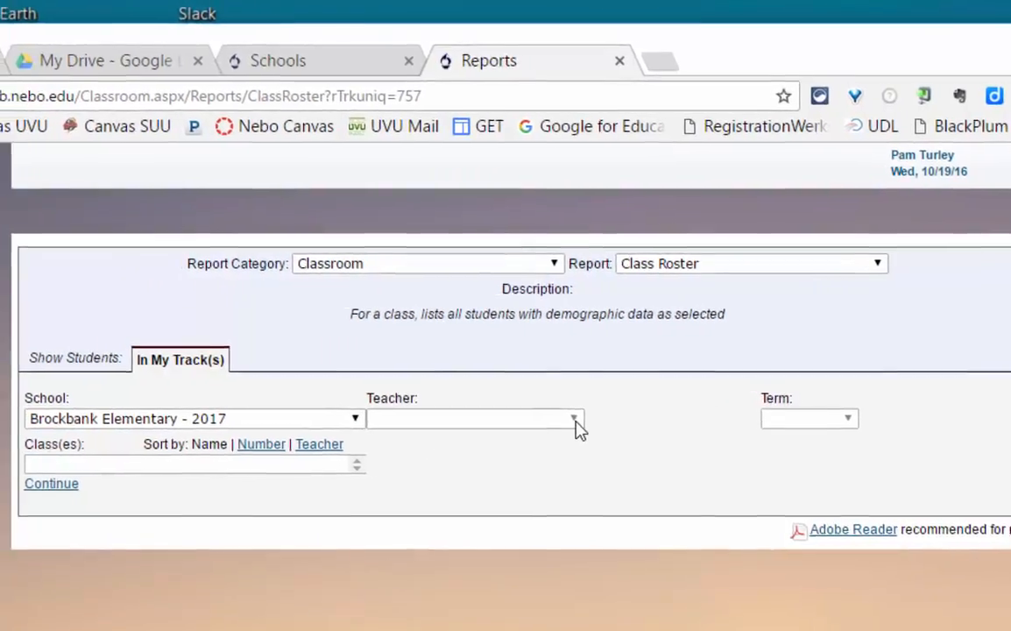
click(517, 429)
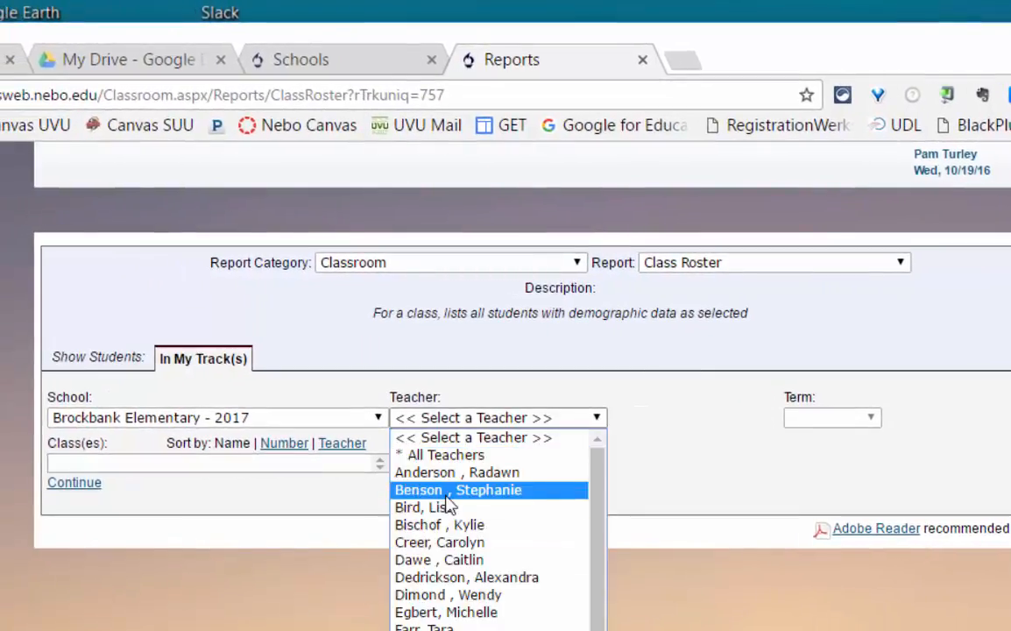
click(456, 490)
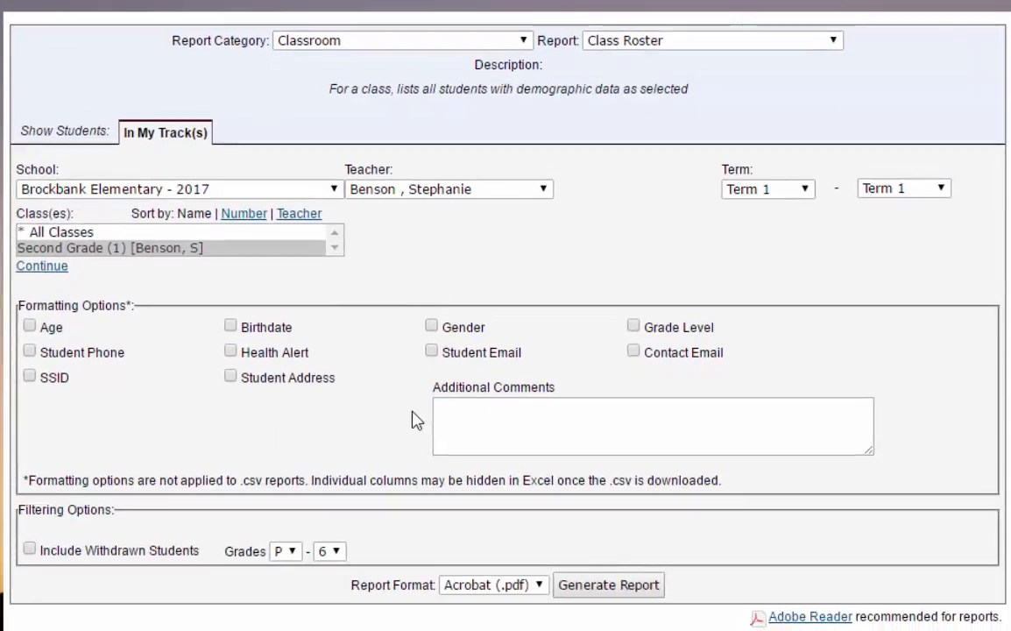
Step: Include Student Email in the roster and generate the report in Excel (.xls) format
click(431, 352)
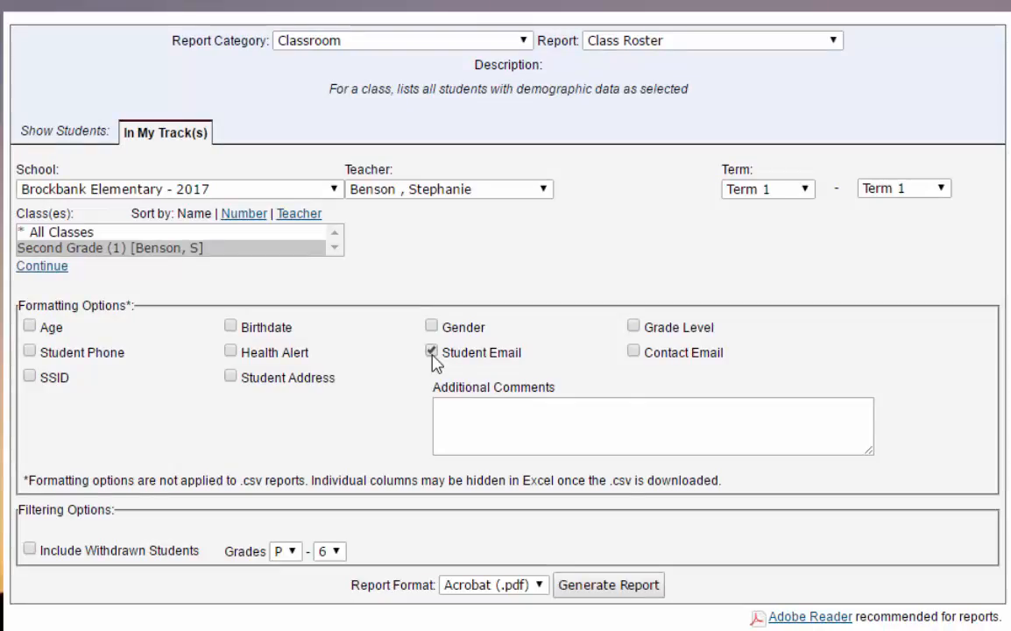
scroll(613, 421, down, 2)
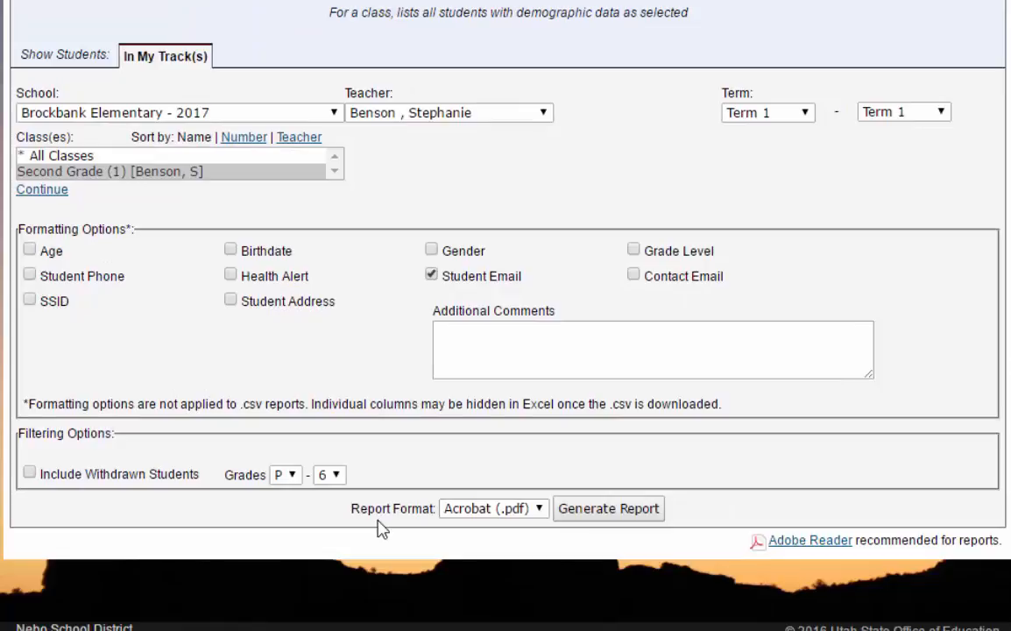
click(539, 510)
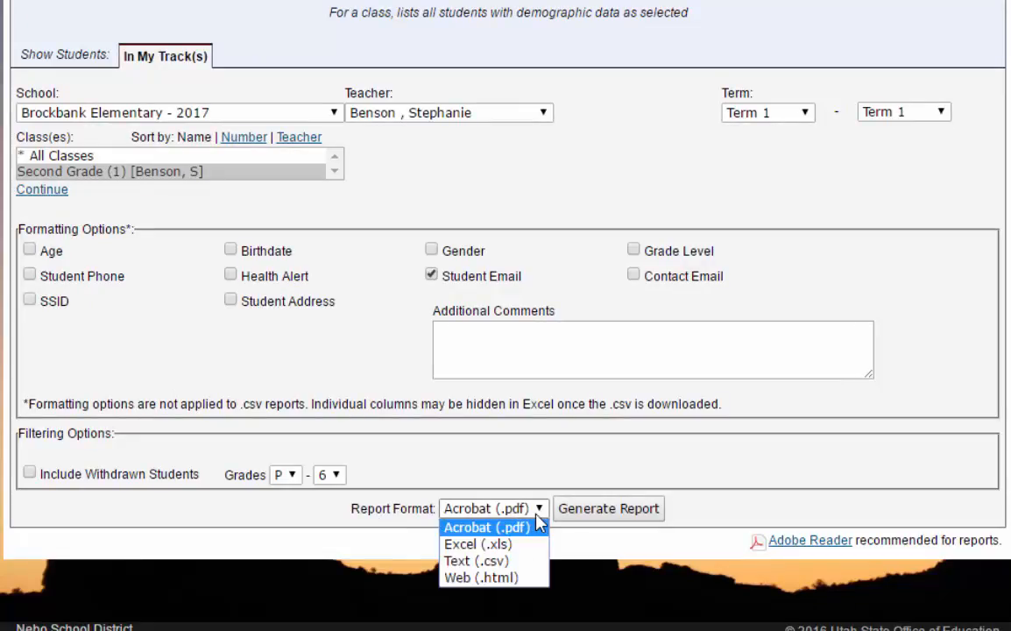
click(492, 545)
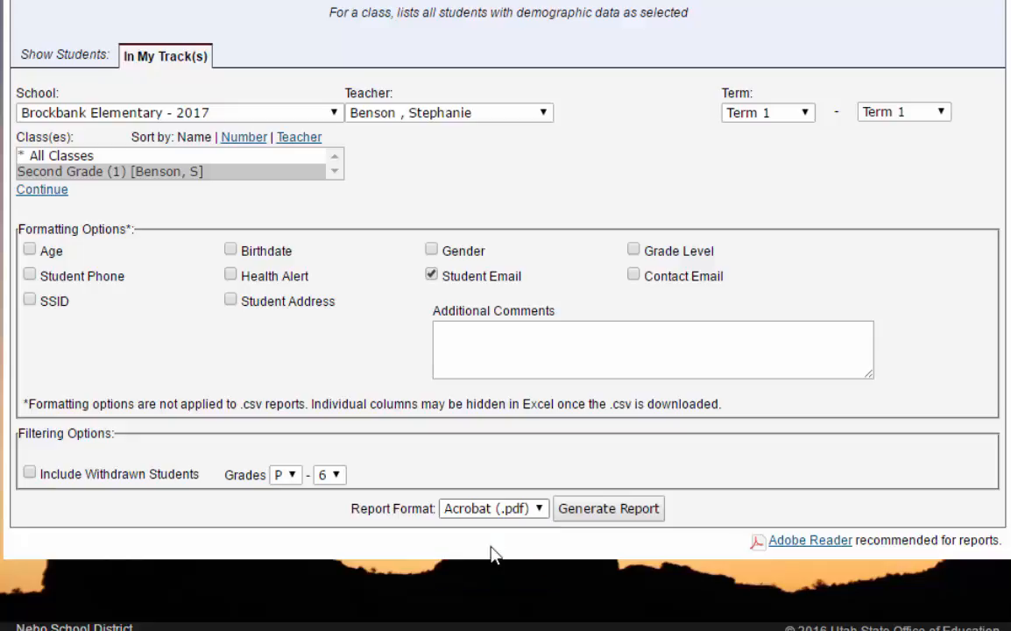
click(609, 509)
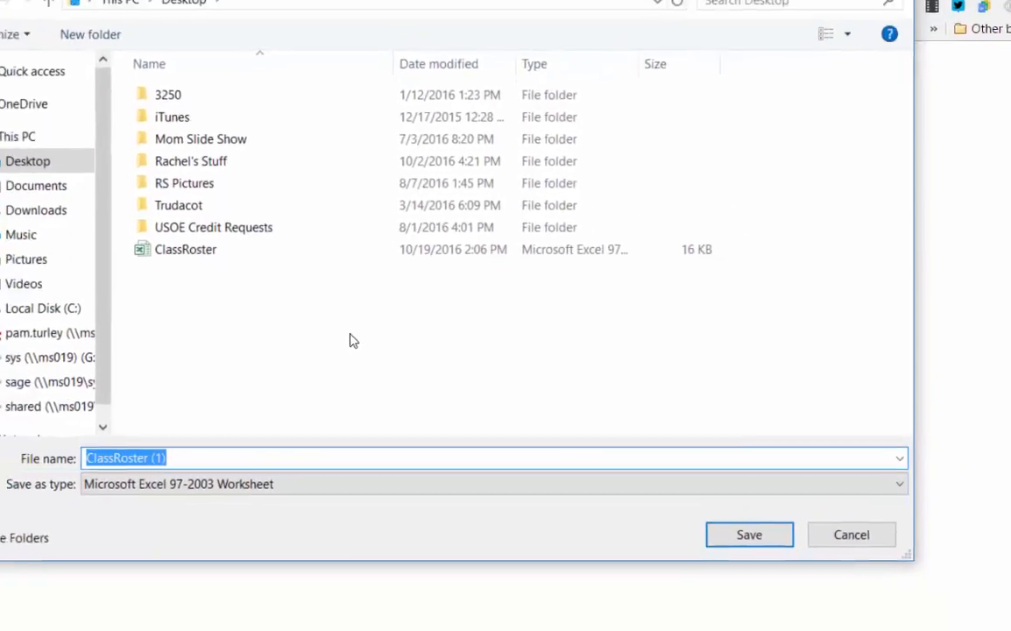
Step: Save the report to the Desktop as ClassRoster, replacing the existing file of that name
click(238, 275)
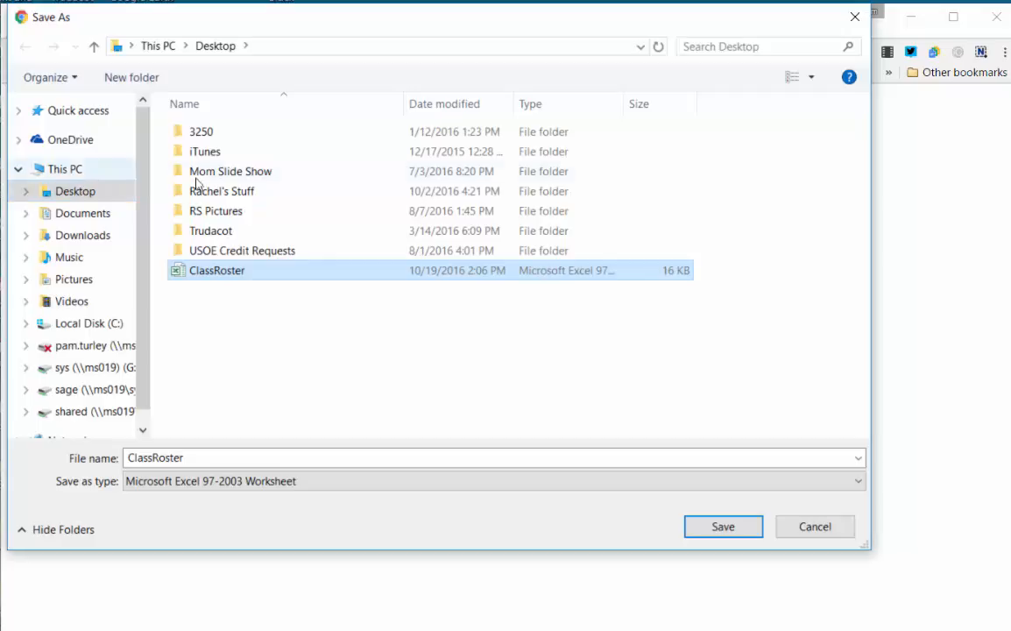
click(760, 534)
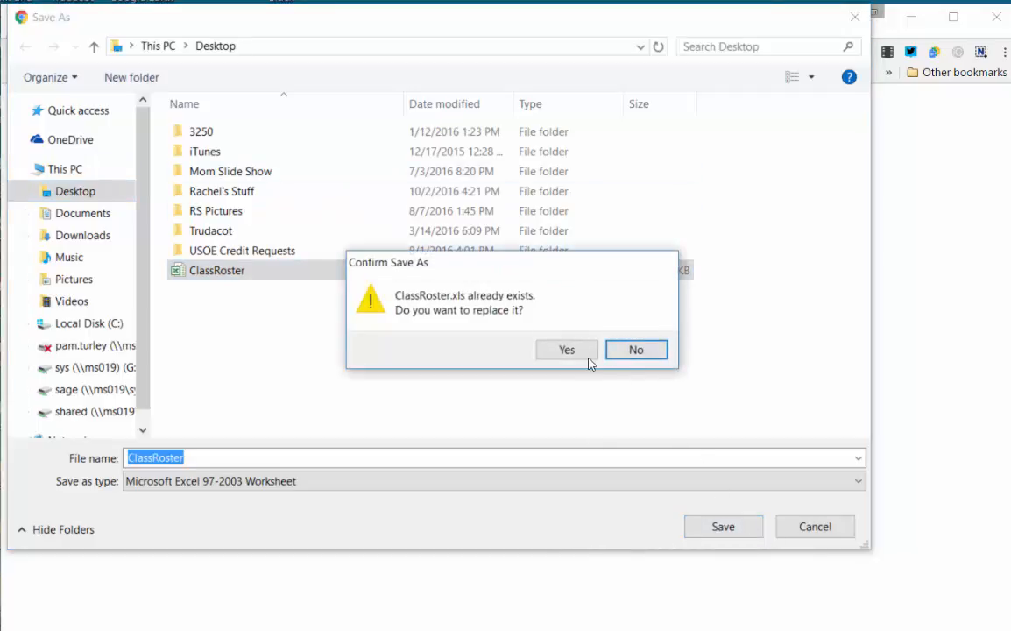
click(577, 354)
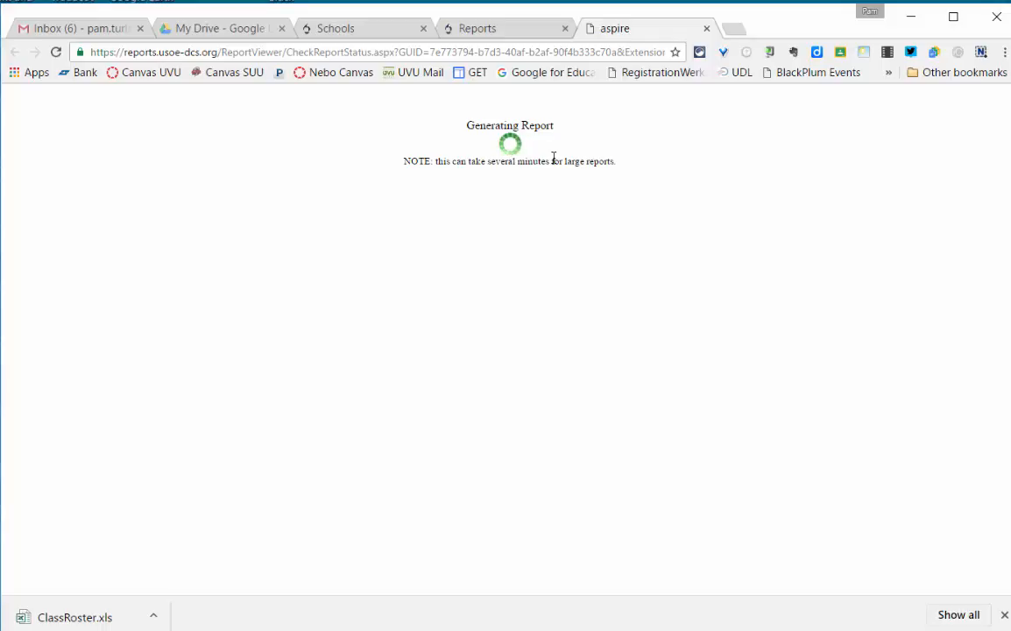
Step: Switch to Google Drive and upload the ClassRoster file from the Desktop to My Drive
click(227, 31)
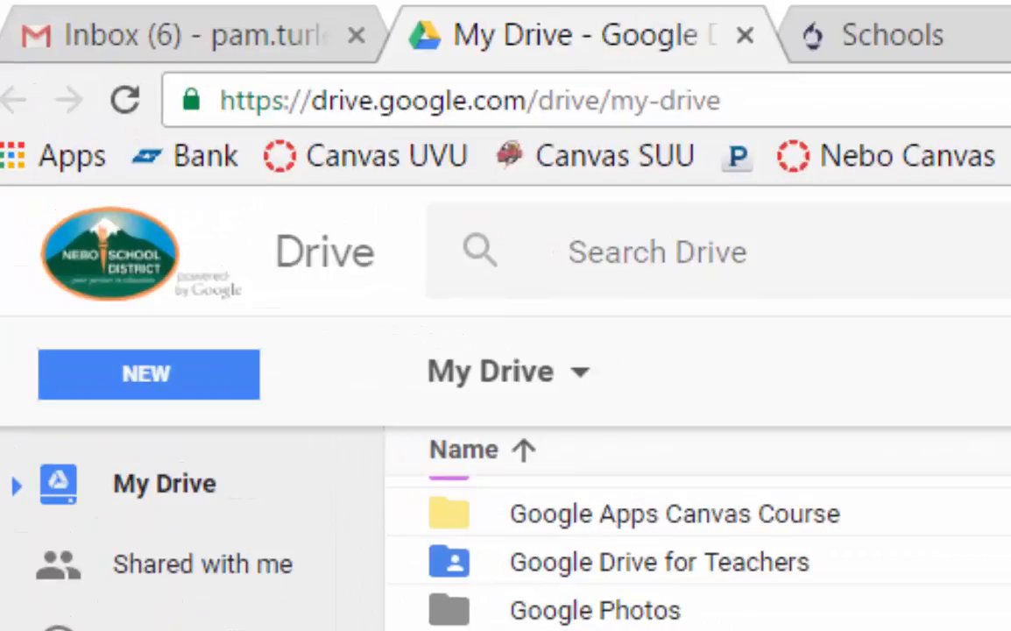
click(173, 384)
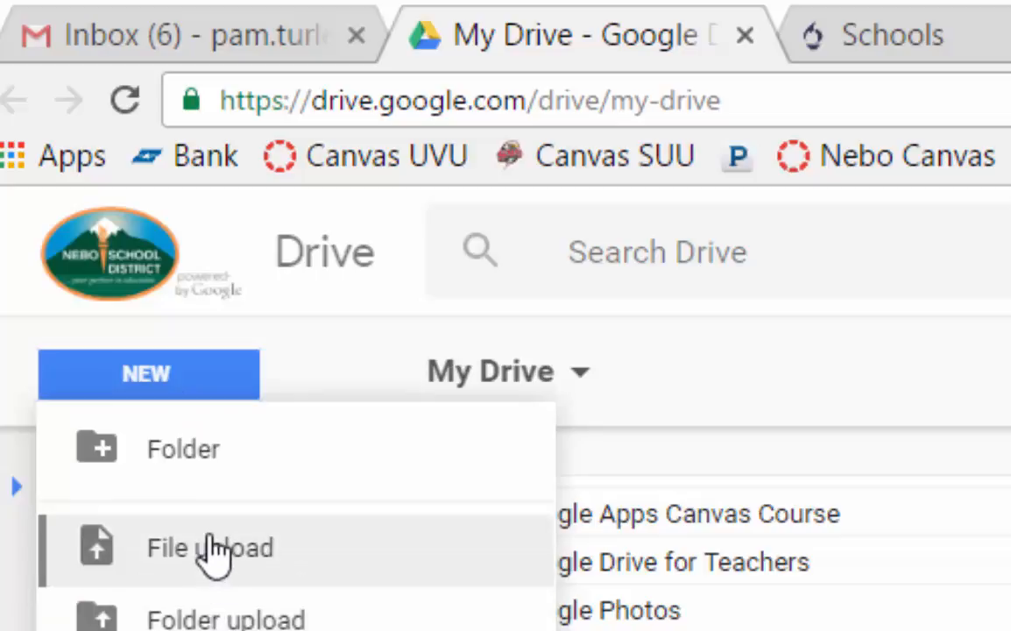
click(210, 549)
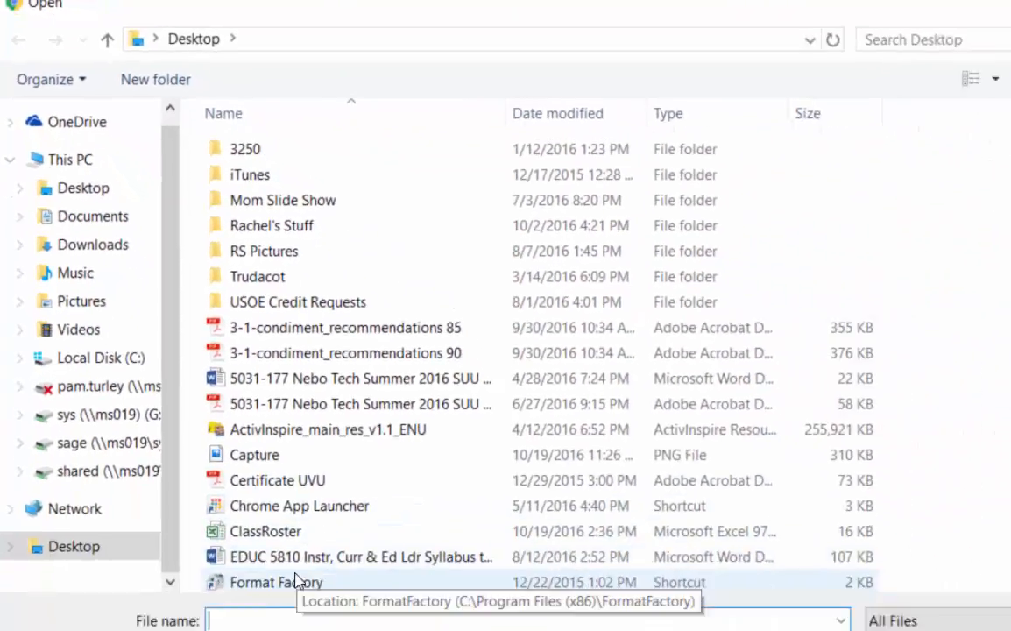
click(259, 499)
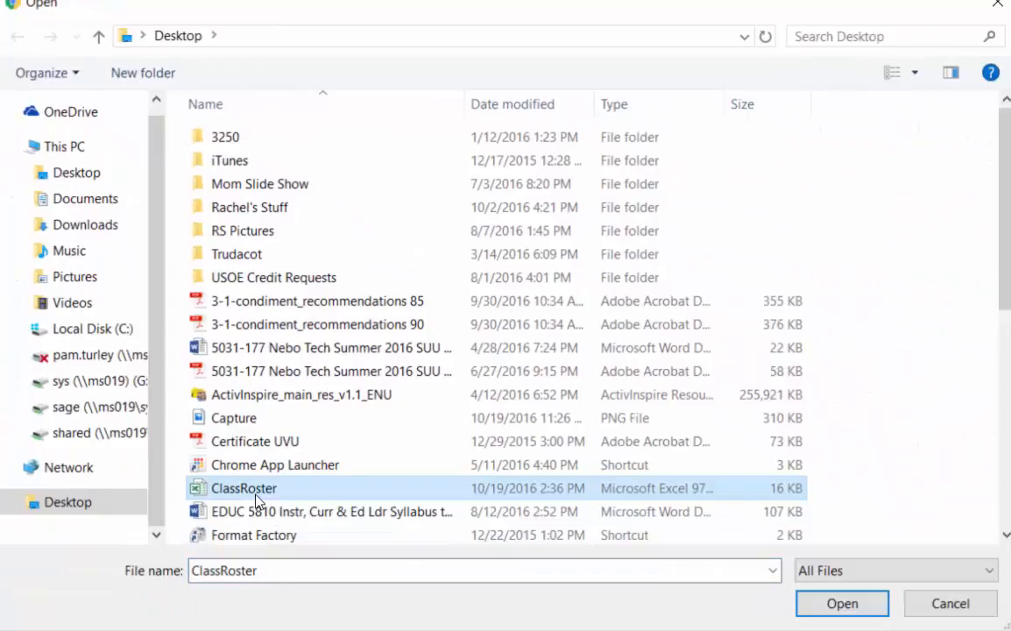
click(866, 604)
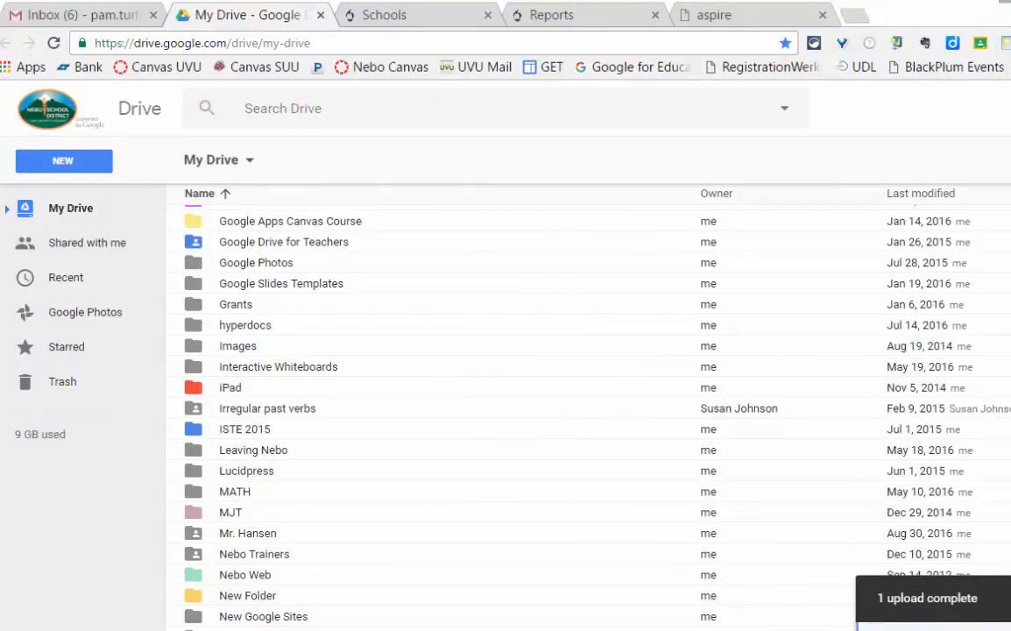
Step: Open the uploaded ClassRoster file from Drive with Google Sheets
click(933, 627)
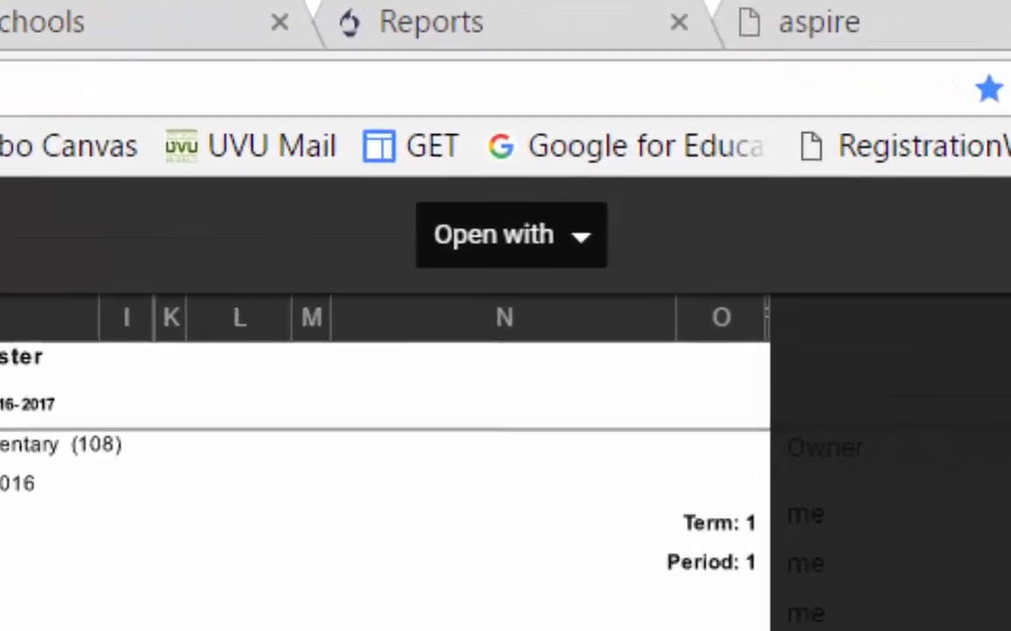
click(579, 238)
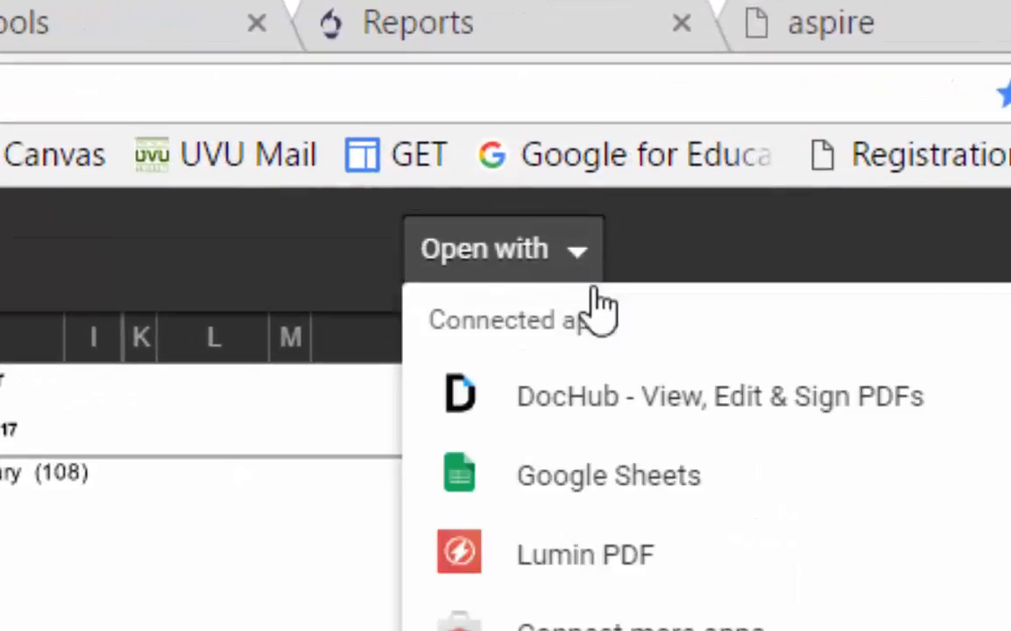
click(601, 491)
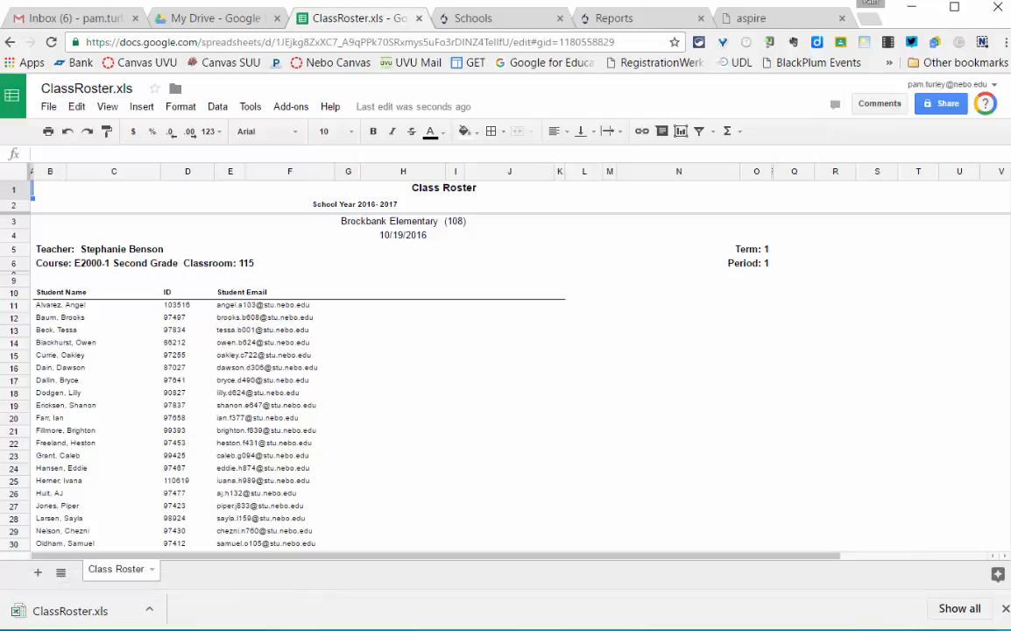
Step: Add a new sheet and copy all student names from rows 11 to 37 of the Class Roster sheet into it at A1
click(38, 573)
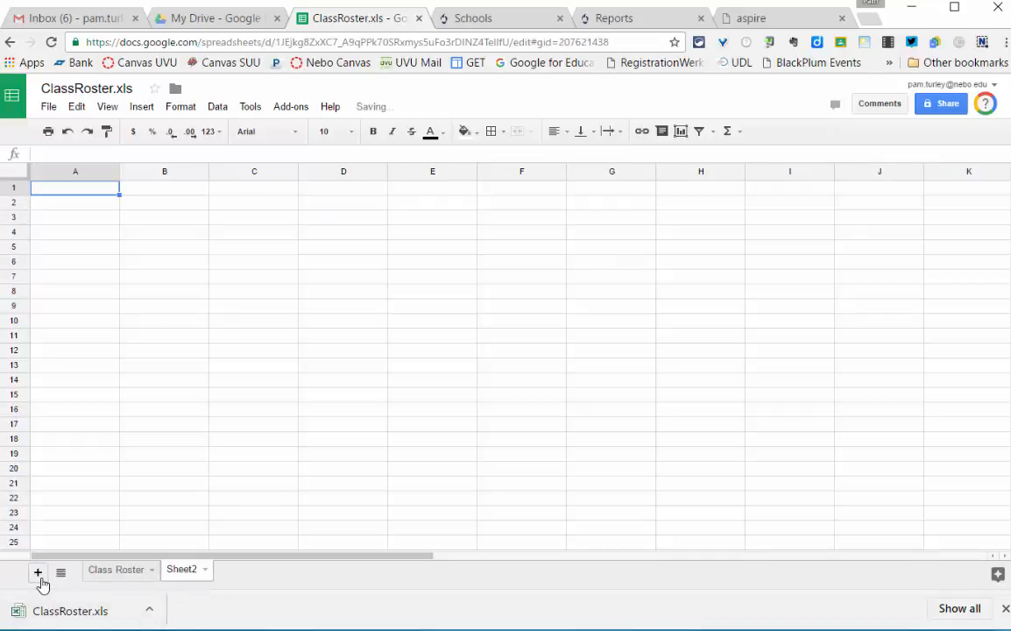
click(110, 577)
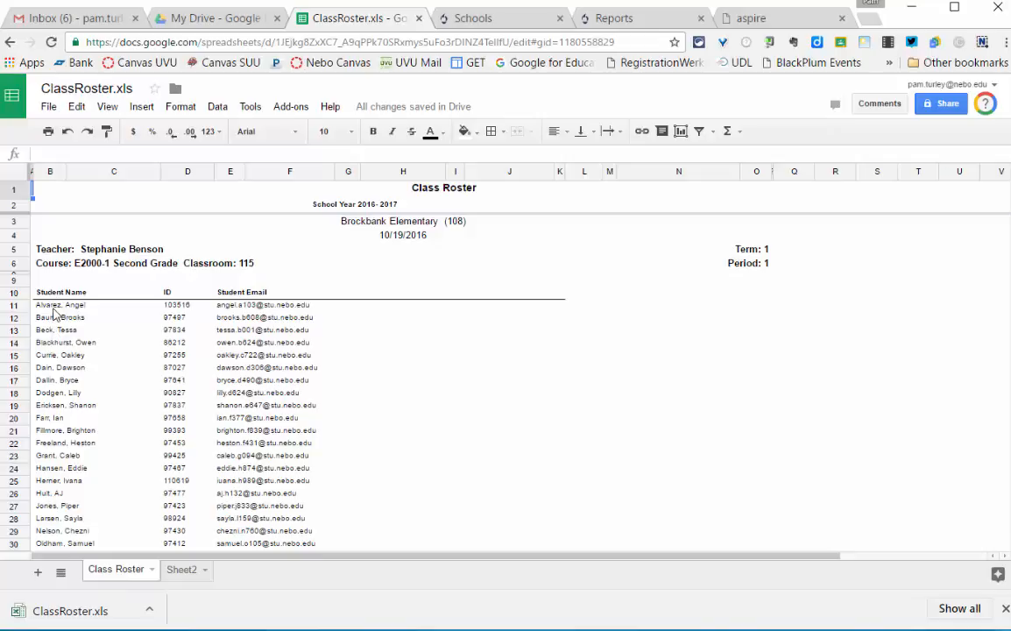
drag(51, 304, 88, 478)
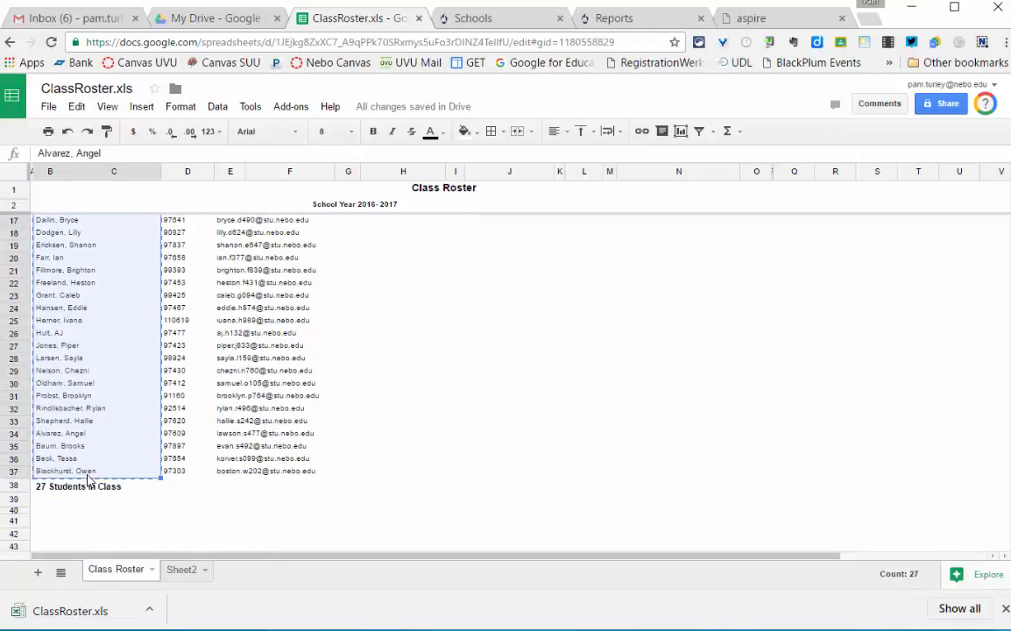
click(179, 576)
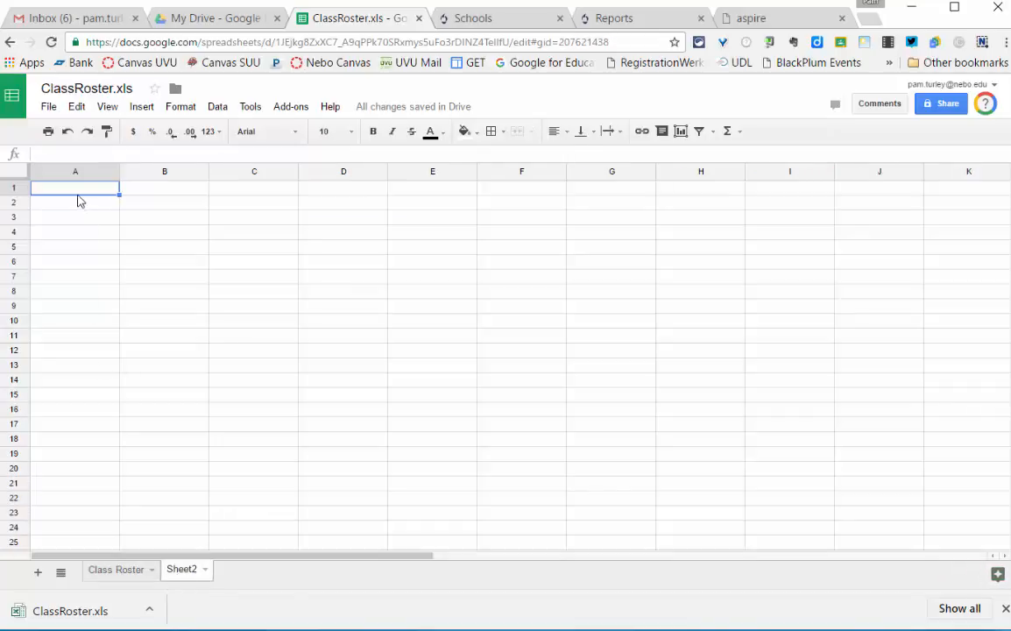
key(ctrl+v)
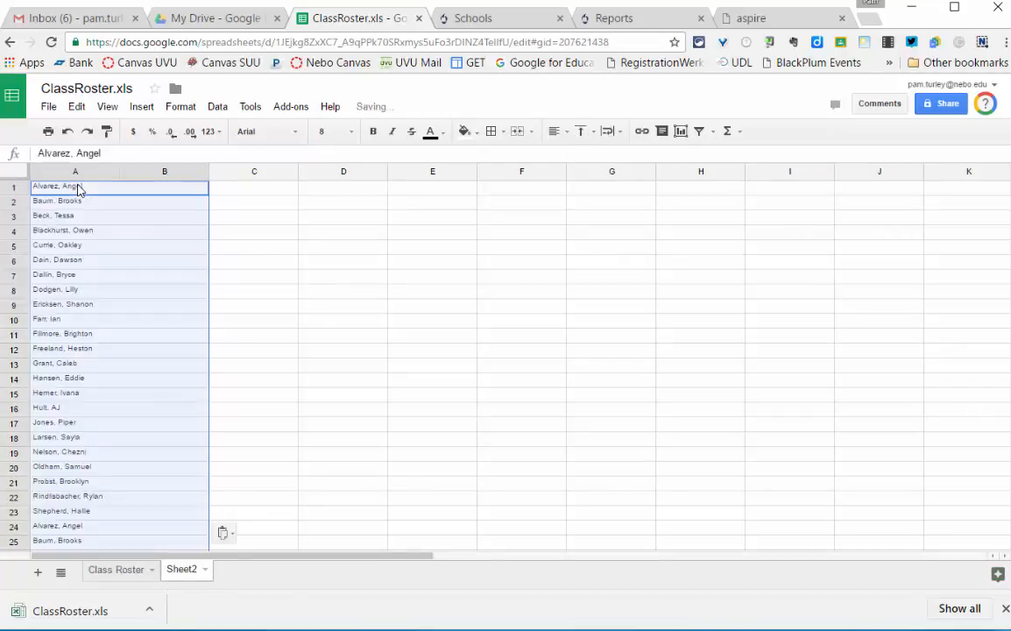
Step: Copy all student email addresses from rows 11 to 37 of the Class Roster sheet into Sheet2, starting at cell C1
click(118, 574)
click(451, 297)
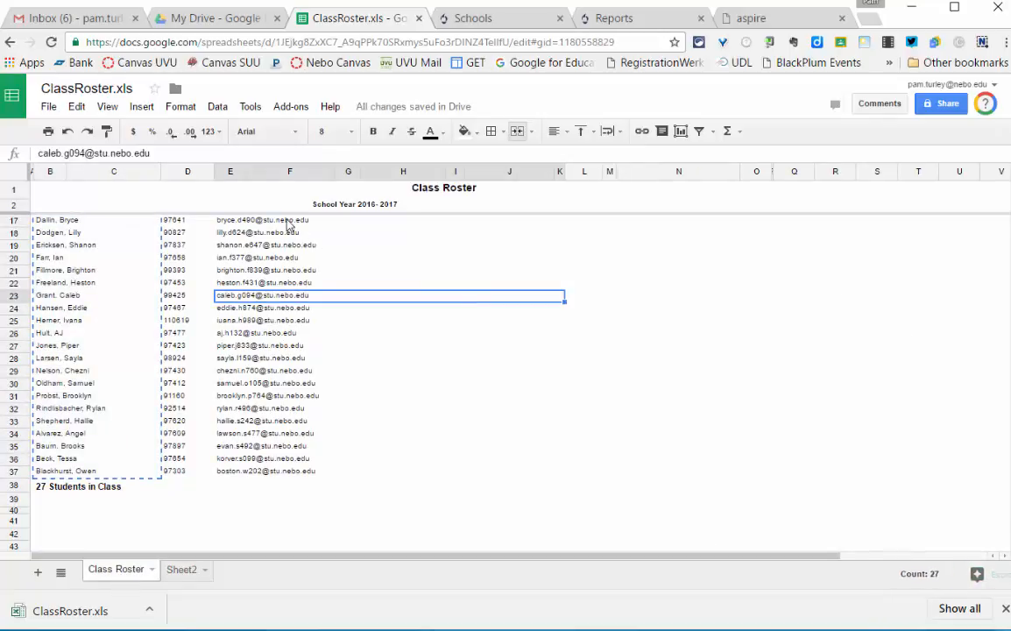
scroll(289, 228, up, 3)
click(254, 304)
drag(254, 307, 279, 526)
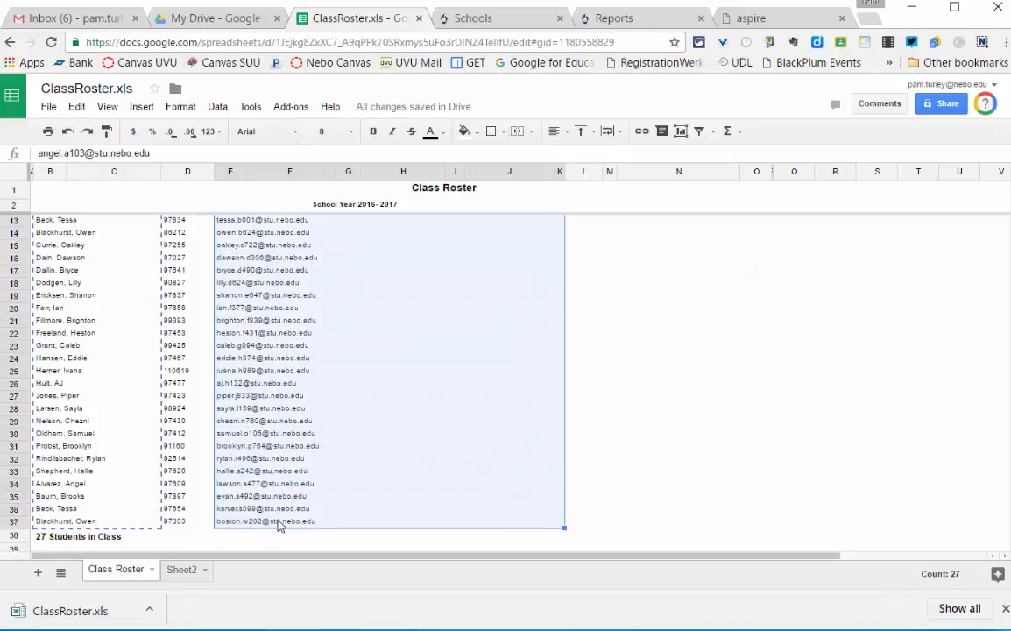
key(ctrl+c)
click(178, 572)
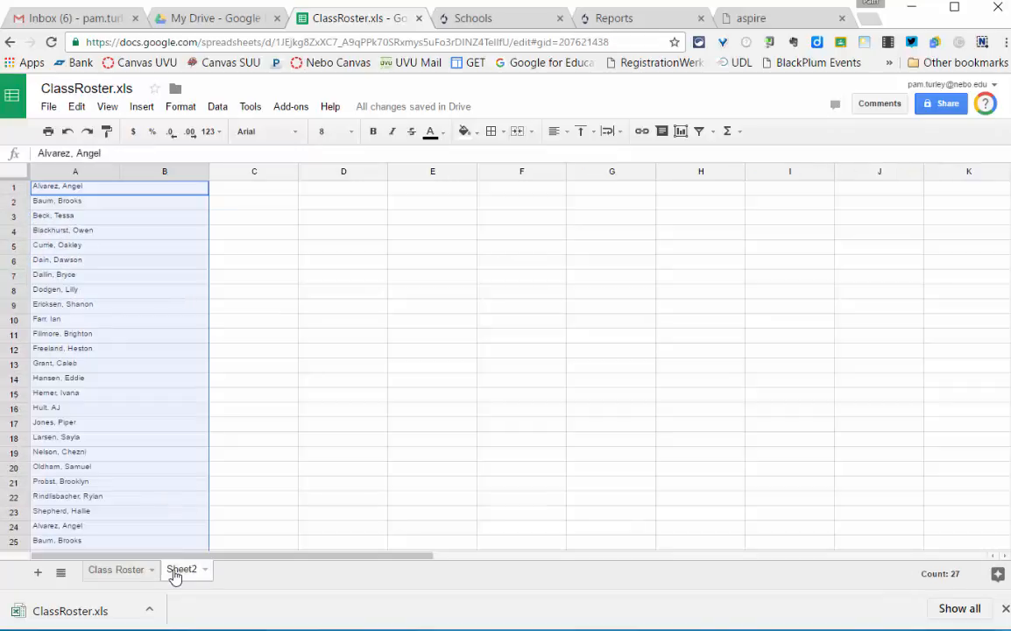
click(272, 193)
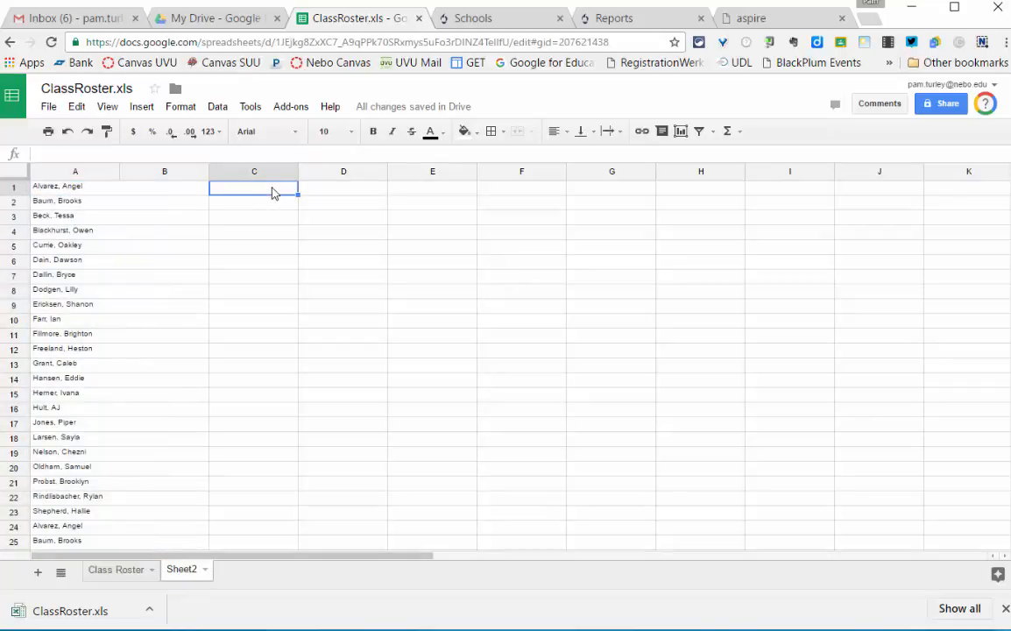
key(ctrl+v)
click(906, 401)
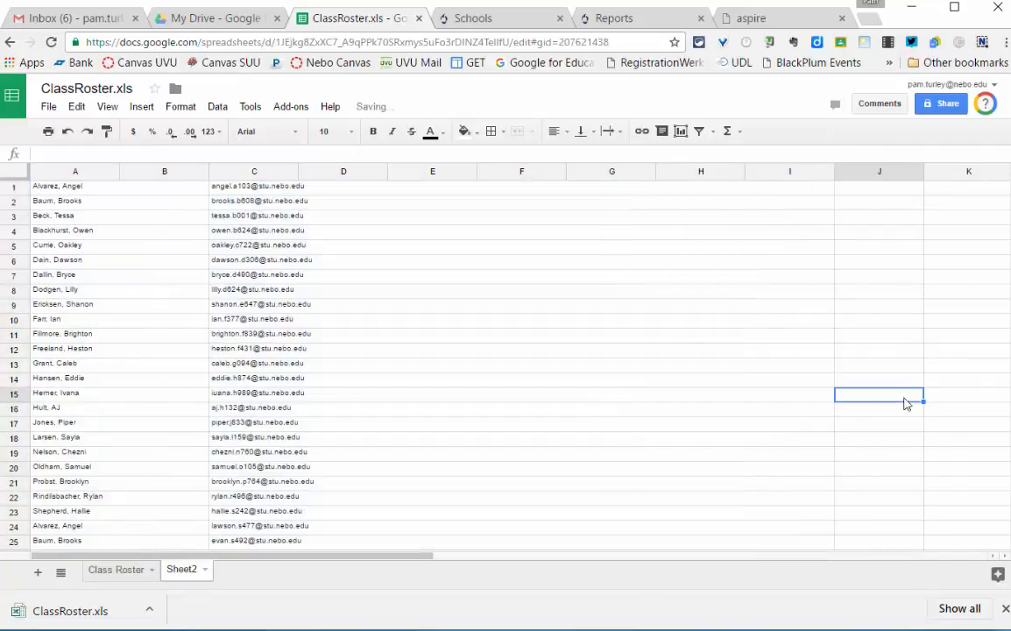
Step: Delete the original Class Roster sheet from the spreadsheet
click(147, 572)
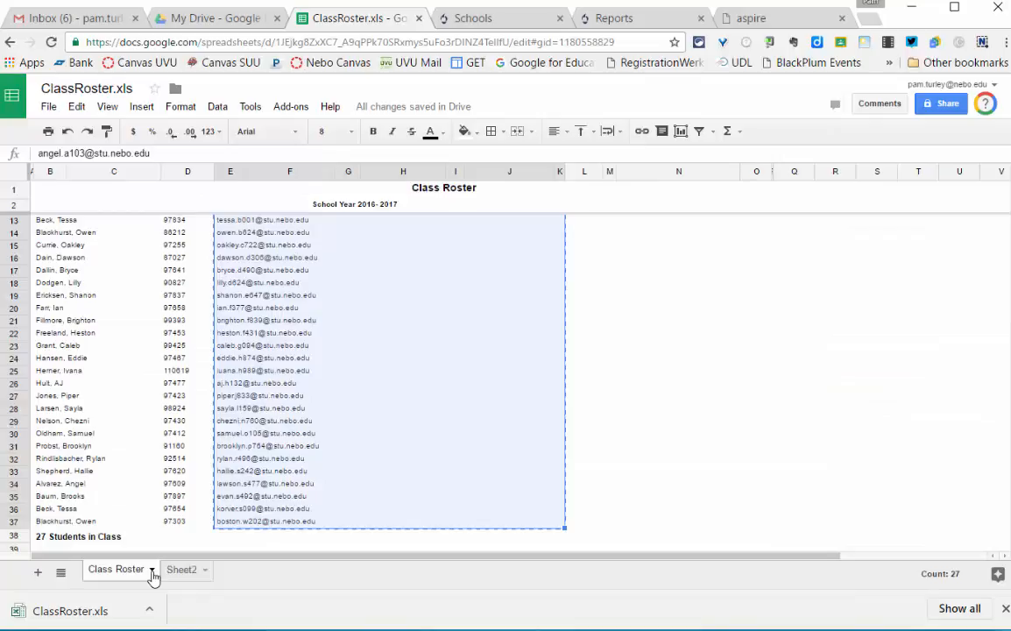
click(151, 571)
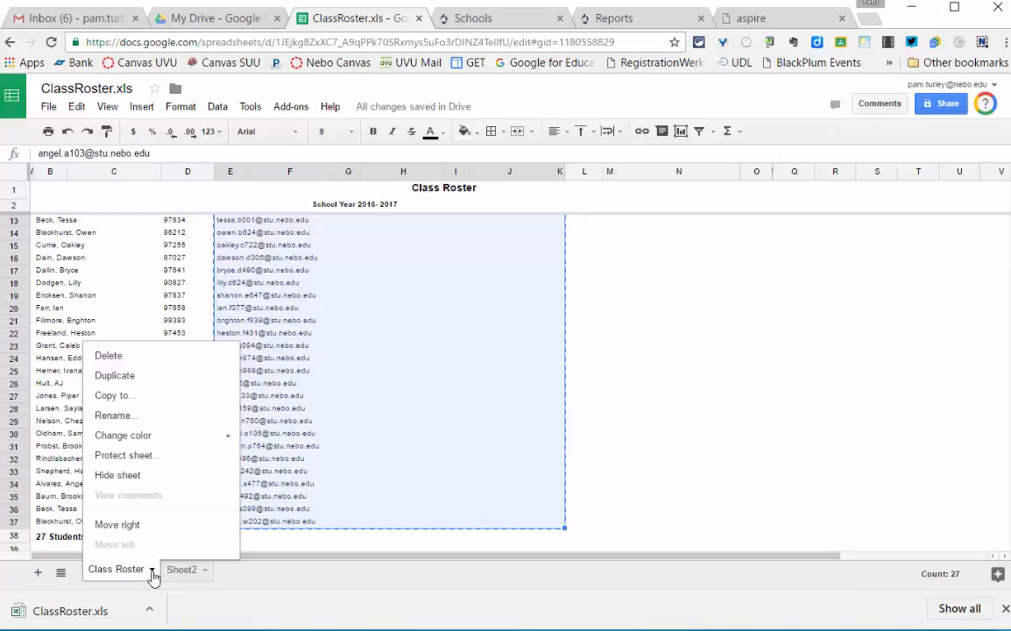
click(127, 357)
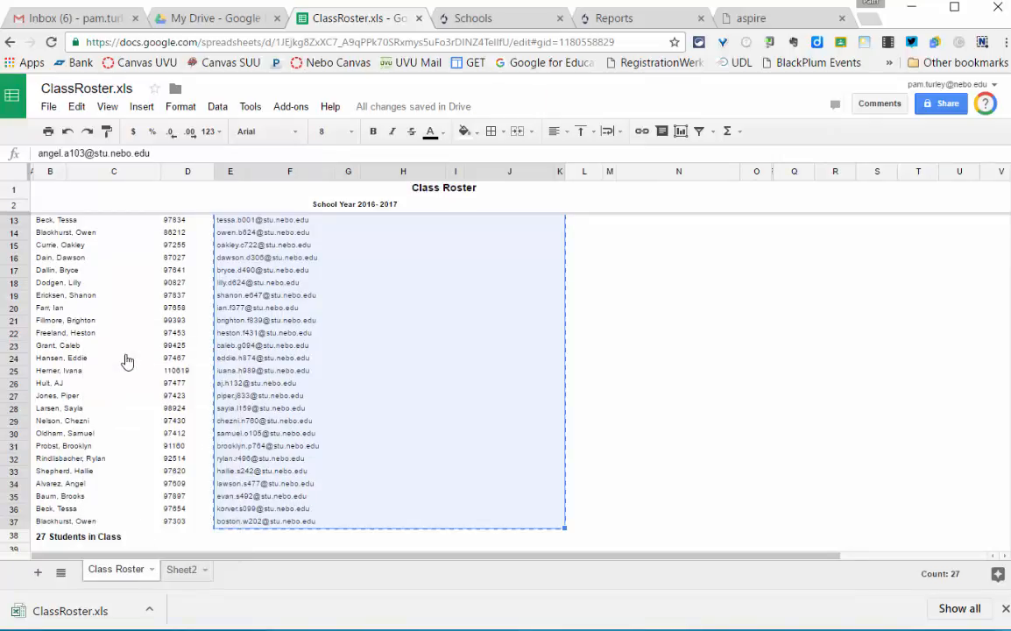
click(350, 358)
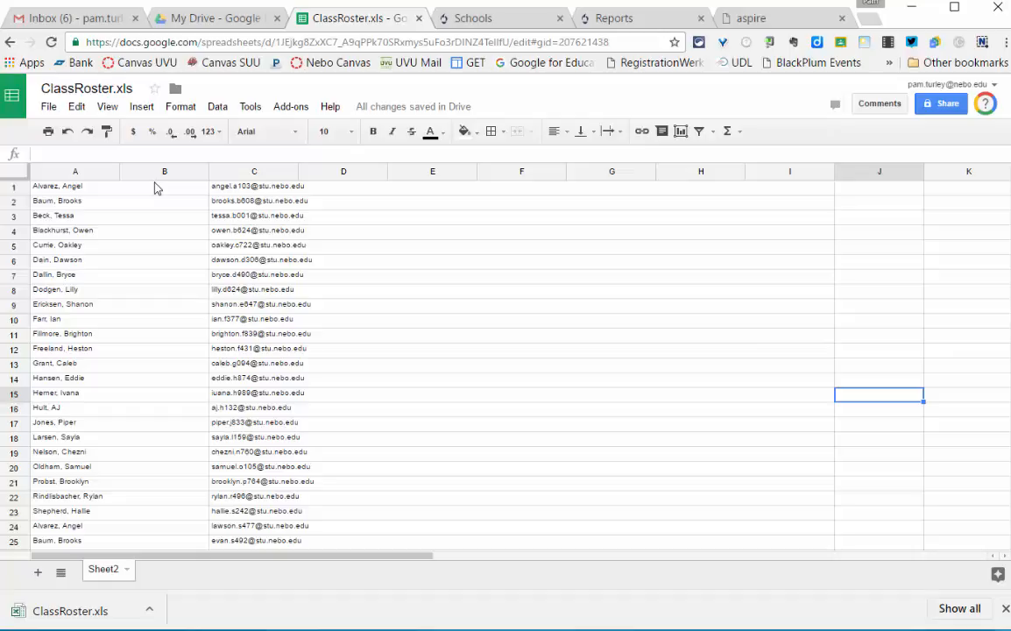
Step: Split the full names in column A into separate last-name and first-name columns at the comma
click(54, 171)
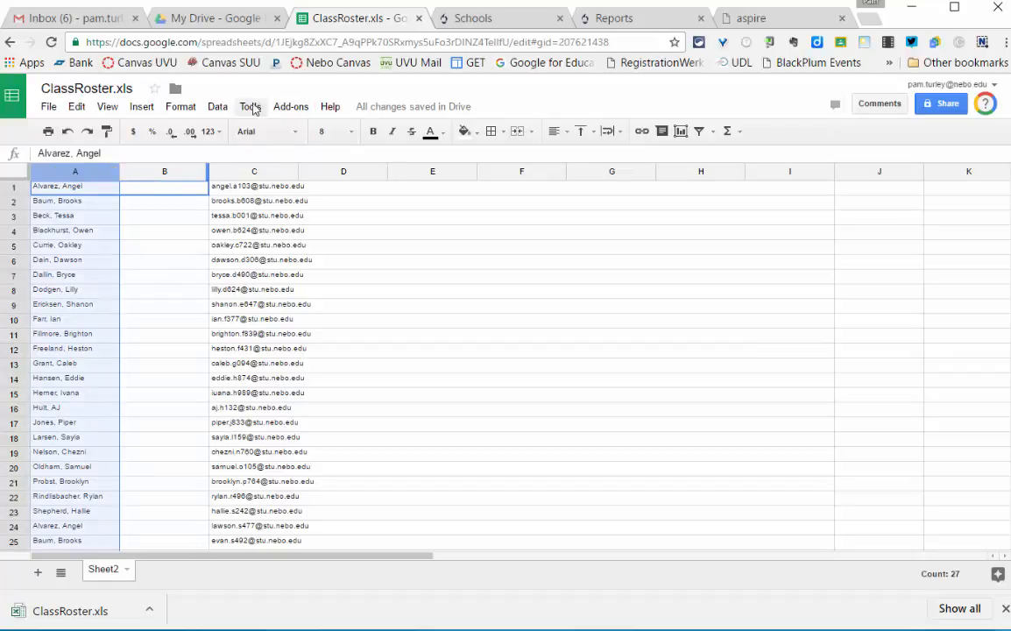
click(221, 107)
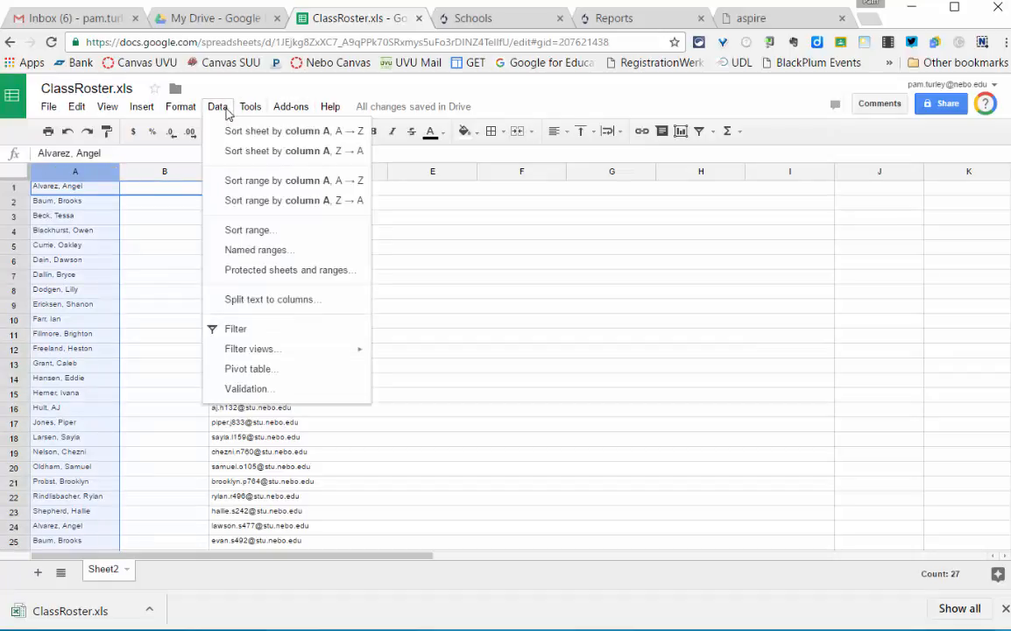
click(259, 301)
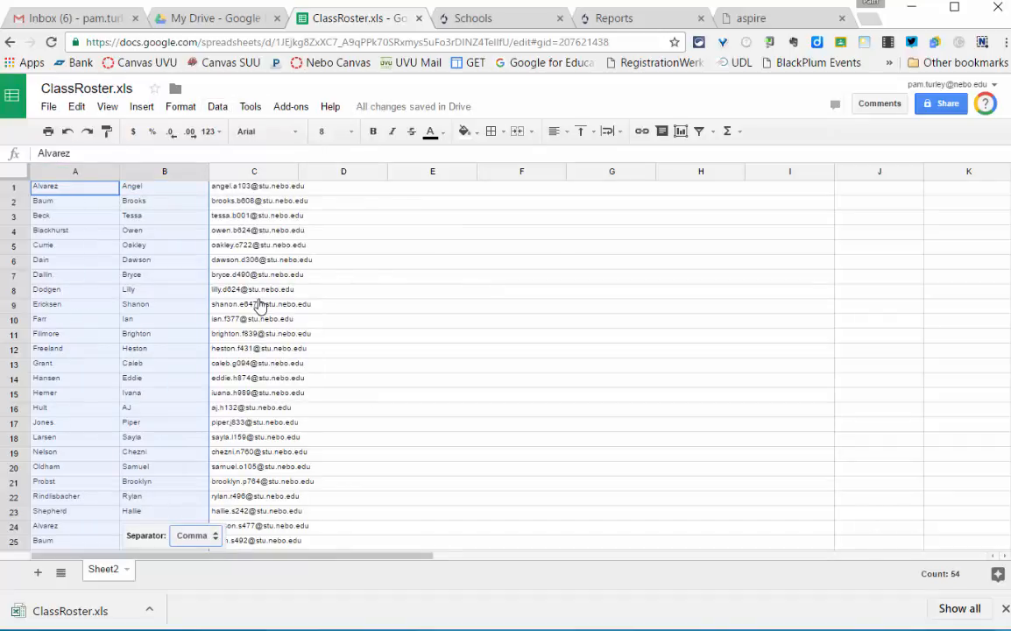
click(460, 289)
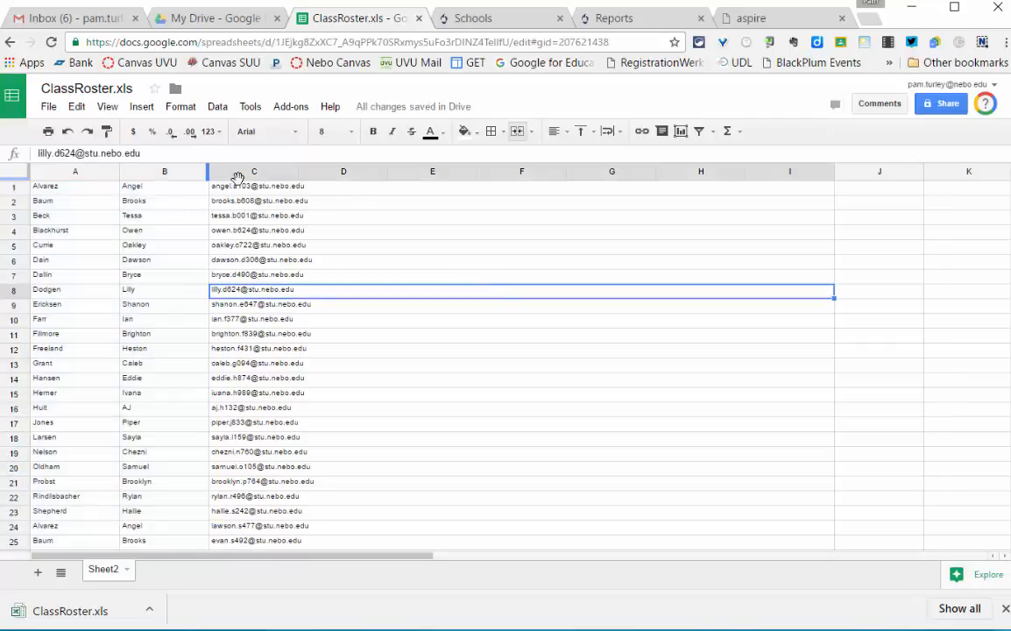
Step: Unmerge the email address cells across columns C to I and fit column C's width to the addresses
click(333, 198)
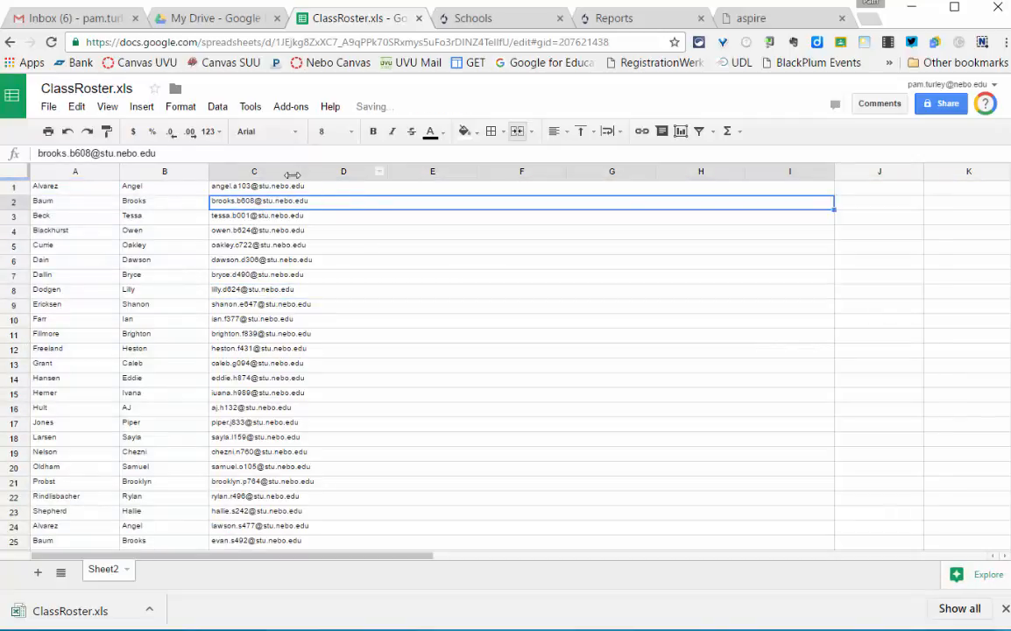
drag(230, 178, 783, 172)
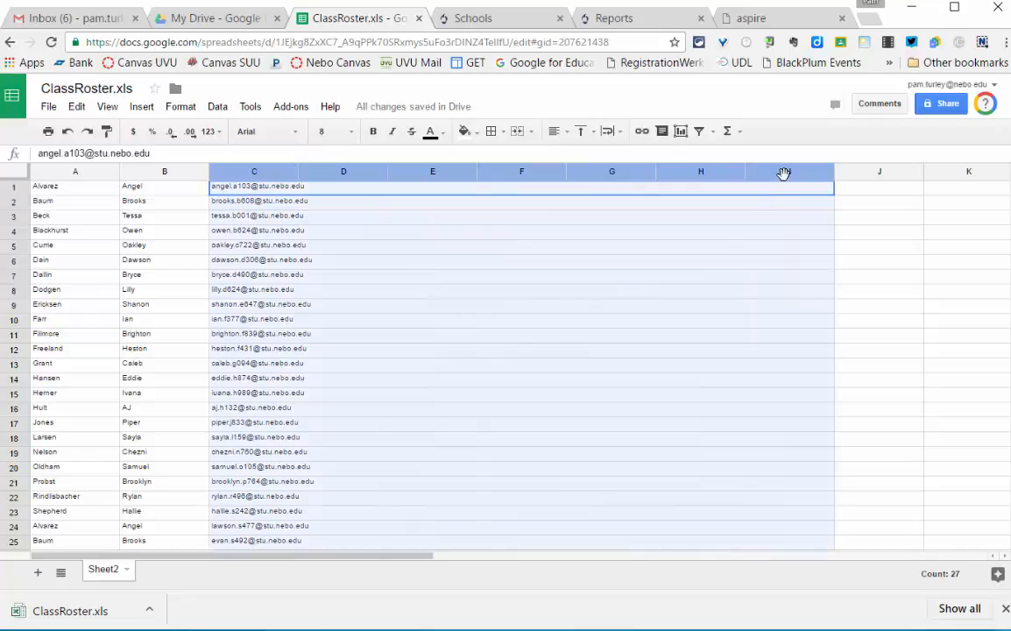
click(531, 132)
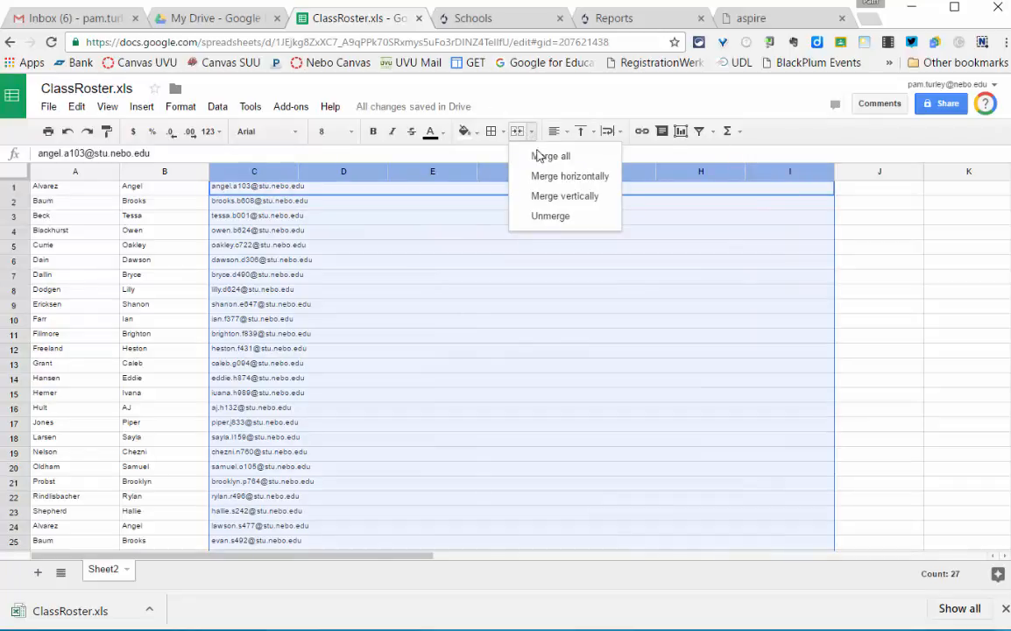
click(558, 219)
click(874, 280)
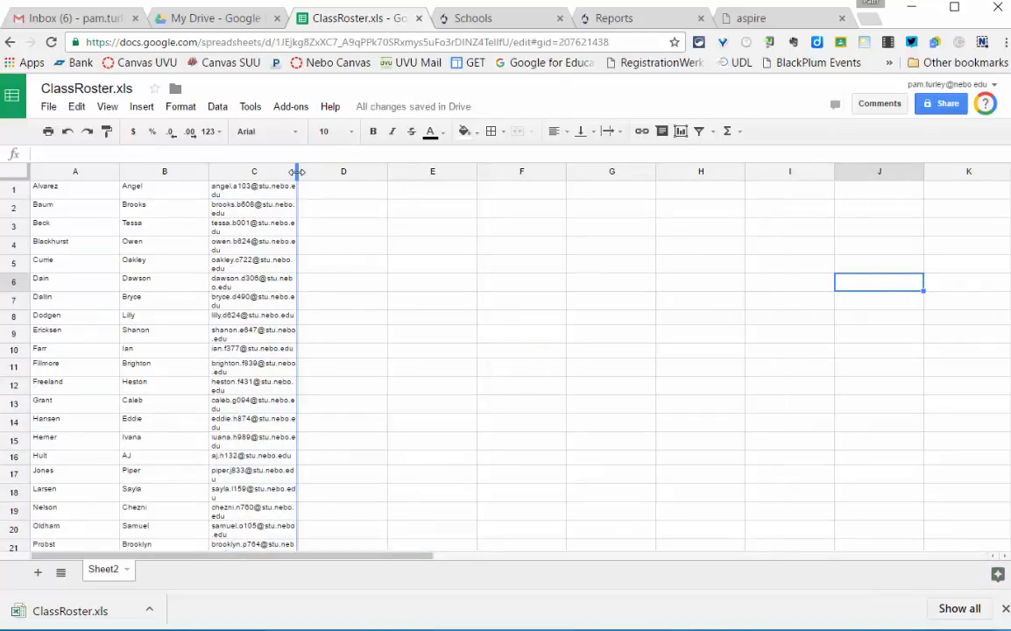
double_click(297, 171)
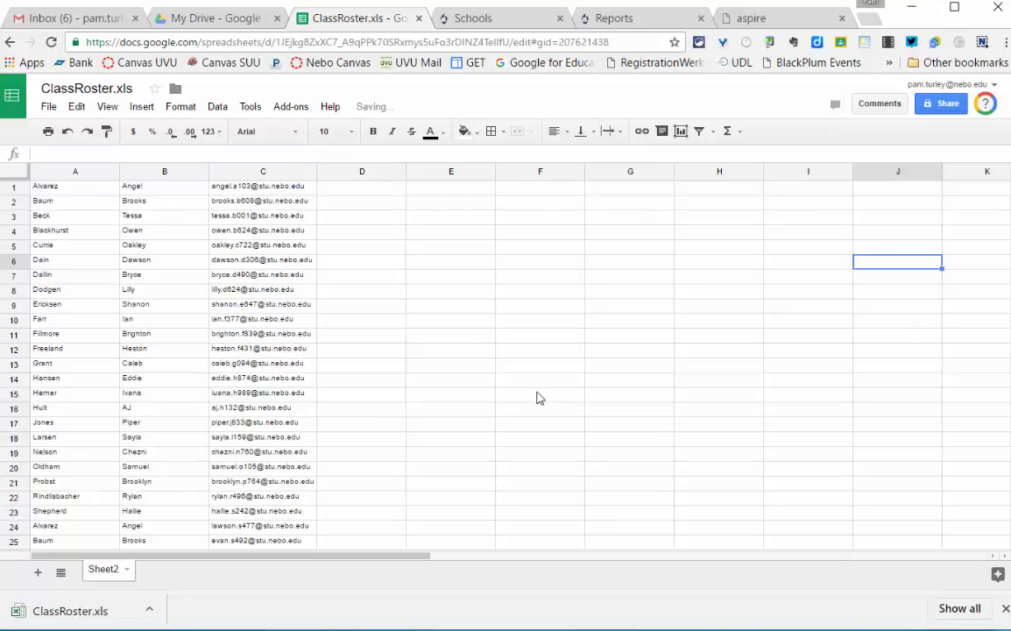